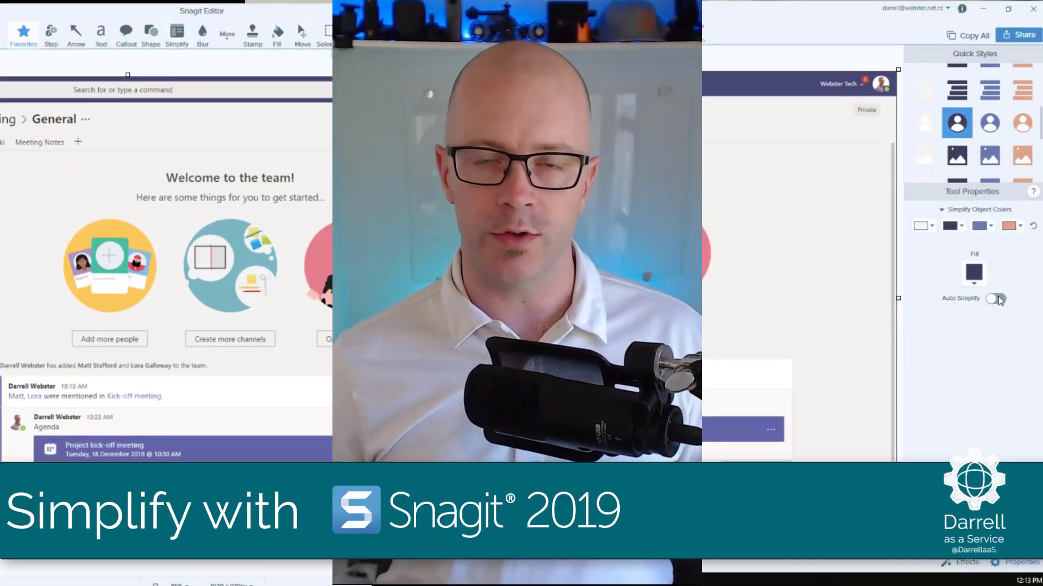
Open the More dropdown in the Snagit Editor toolbar to list extra tools like Blur, Crop and Magnify.
left_click(226, 37)
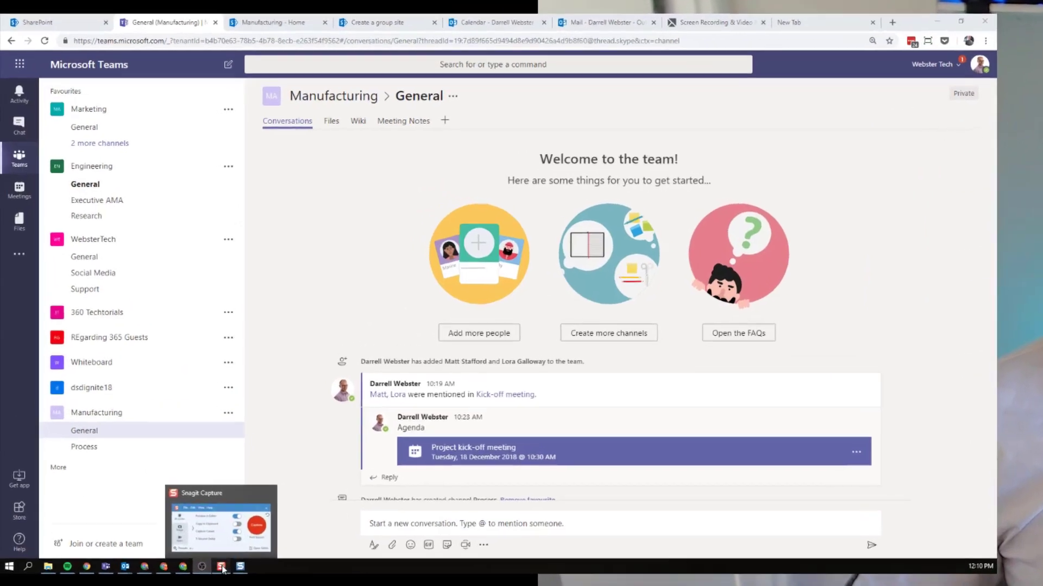
Start a Snagit image capture of the Teams browser window and open it in the Editor.
left_click(172, 480)
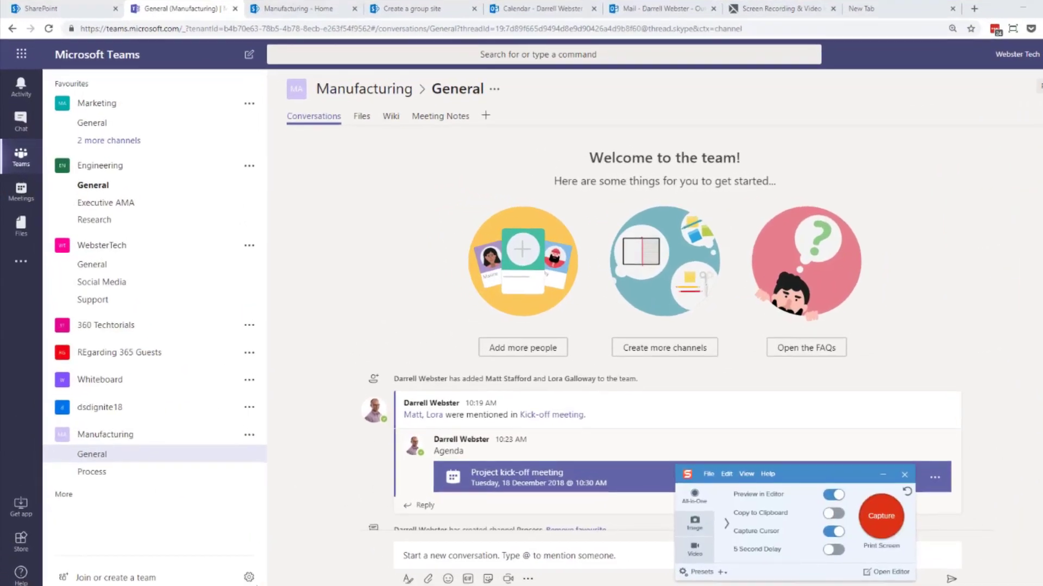
left_click(892, 527)
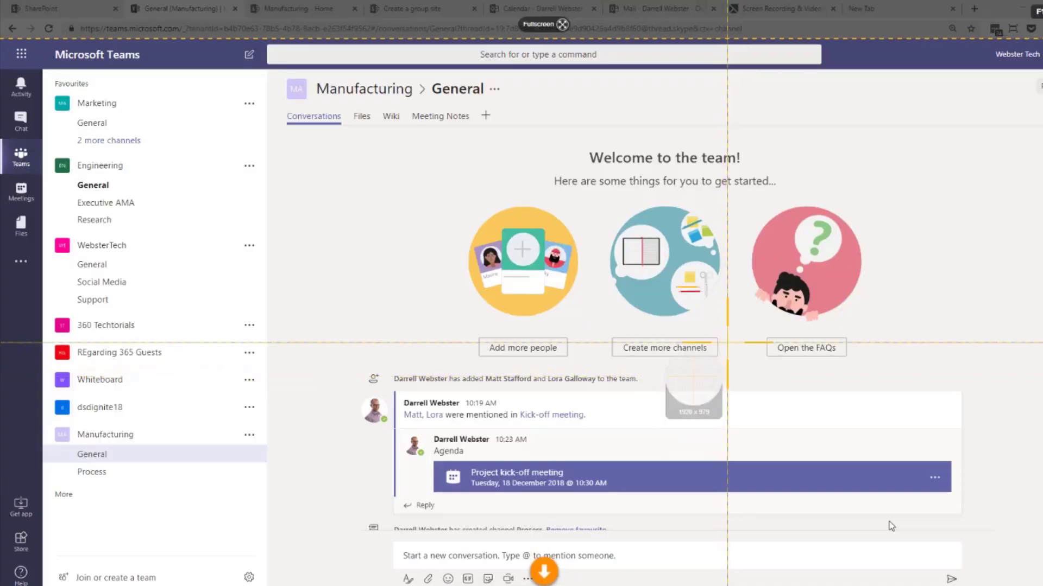
left_click(727, 343)
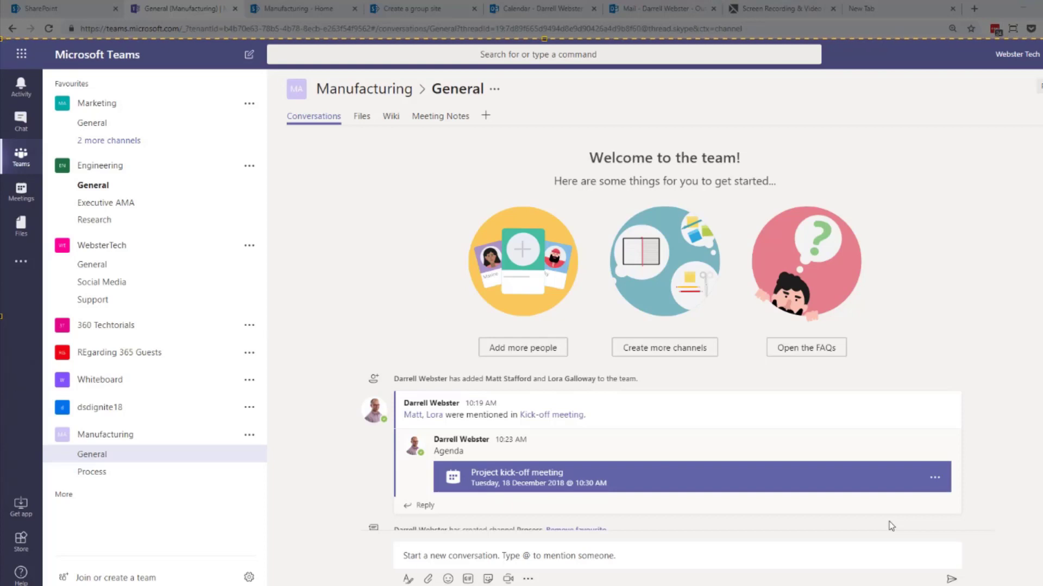
key("Escape")
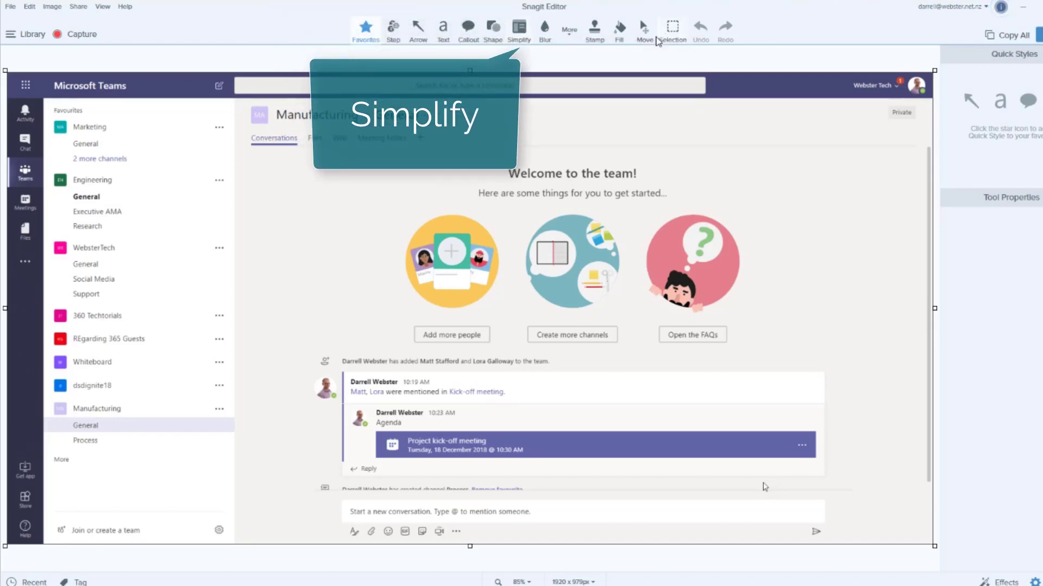
Look through the More tools list, then activate the Simplify tool.
left_click(570, 31)
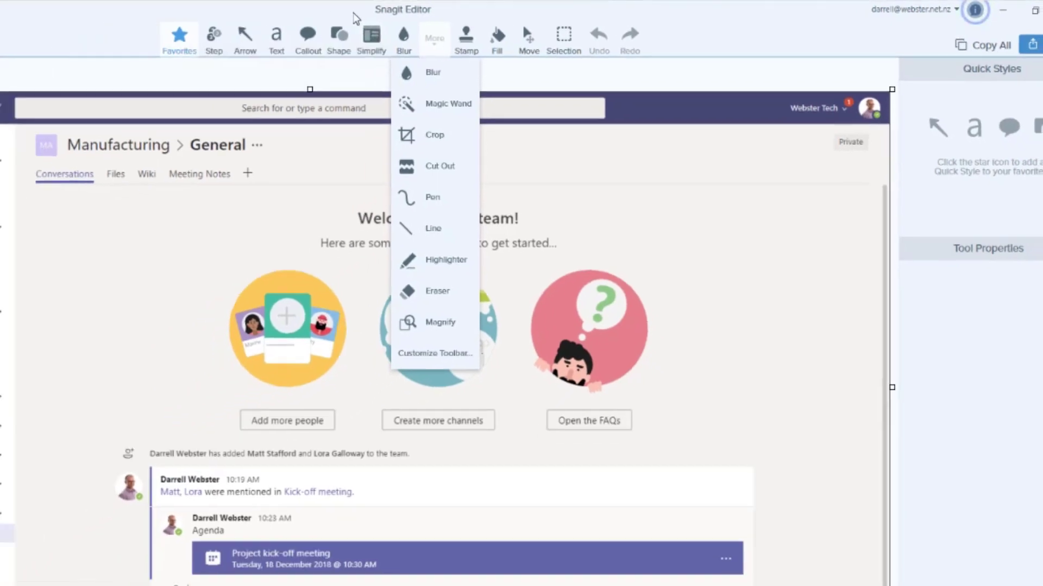
key("Escape")
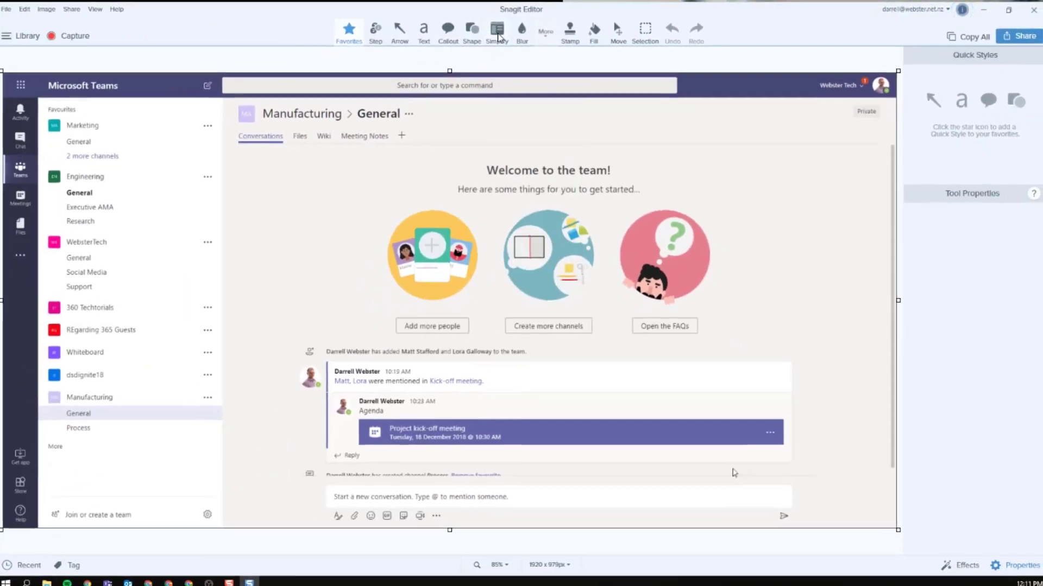
left_click(499, 33)
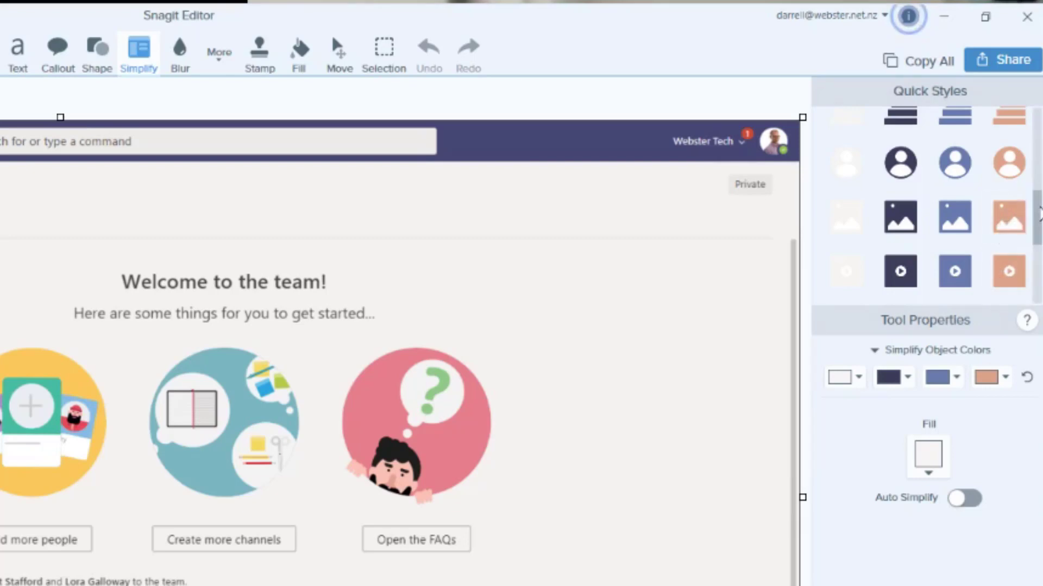
Pick the dark square Quick Style and place a square over the author's profile photo.
scroll(1038, 214, "up", 3)
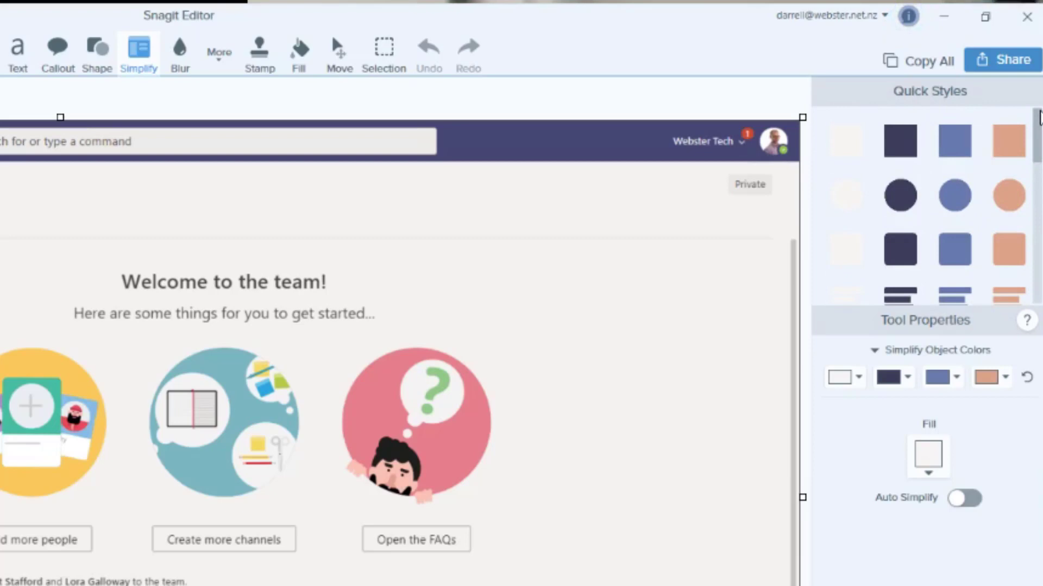
left_click(900, 141)
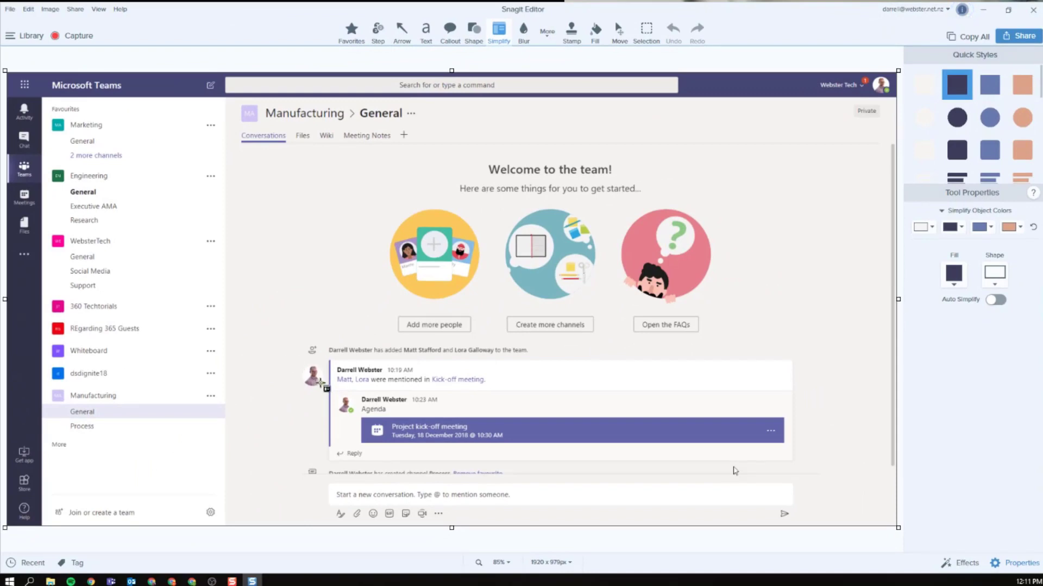
left_click(312, 359)
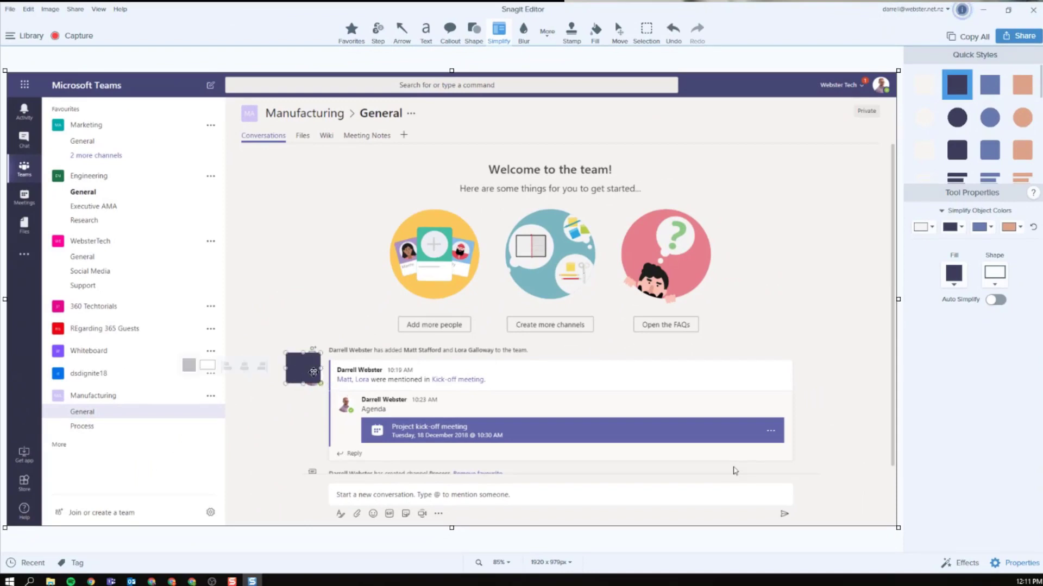
left_click_drag(305, 371, 313, 380)
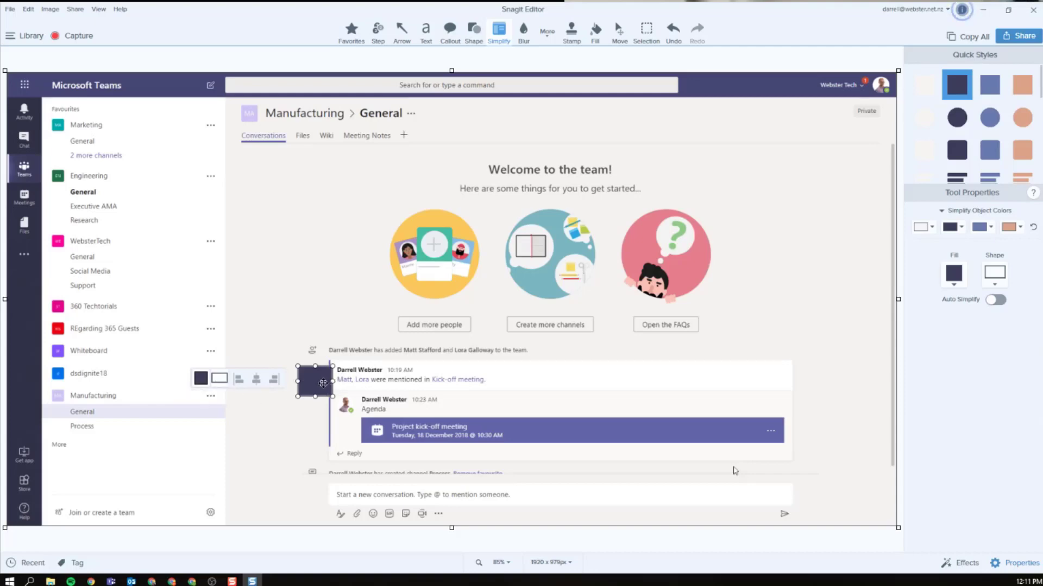
Delete the test square and scroll further down the Quick Styles list.
key("Delete")
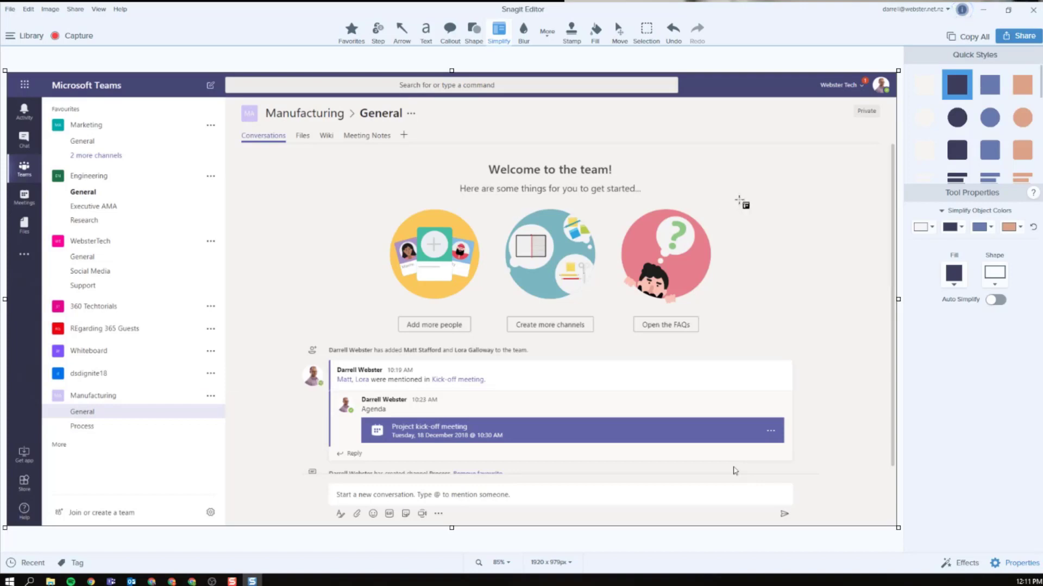
scroll(1024, 139, "down", 3)
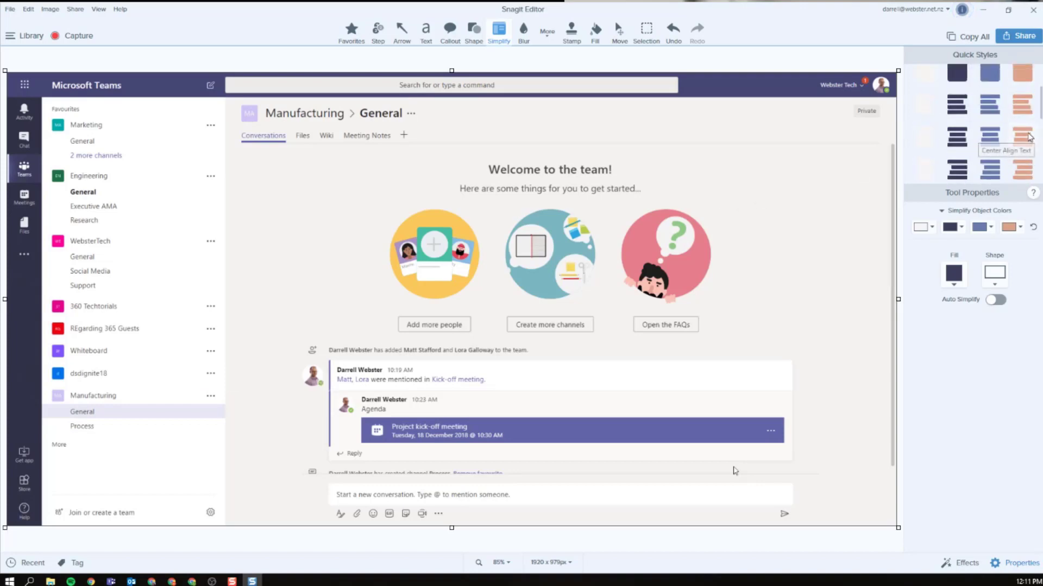
scroll(1028, 136, "down", 2)
left_click(1027, 136)
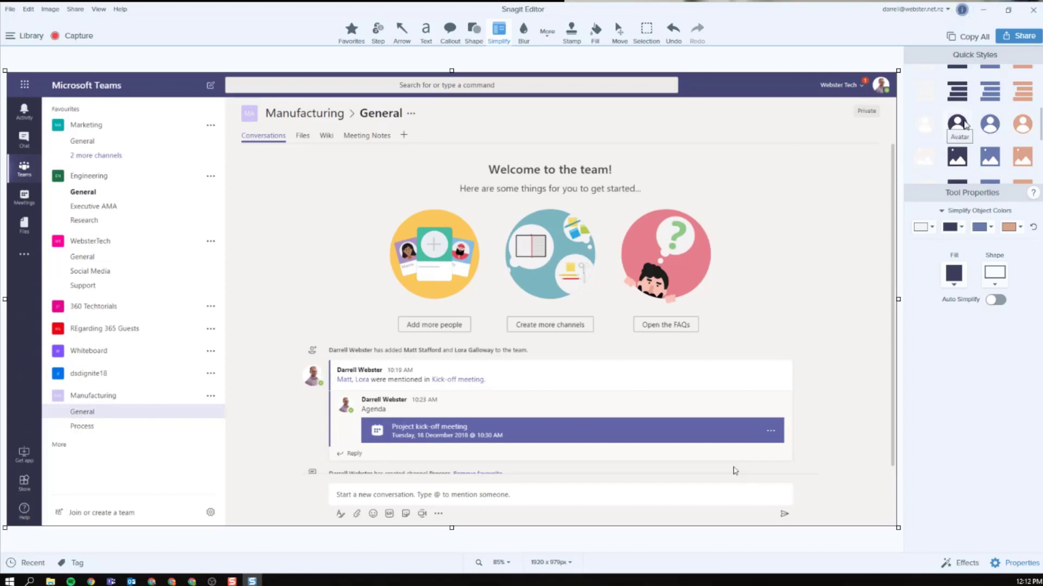
Drag a dark Avatar Quick Style placeholder over the first message author's profile picture.
left_click(960, 126)
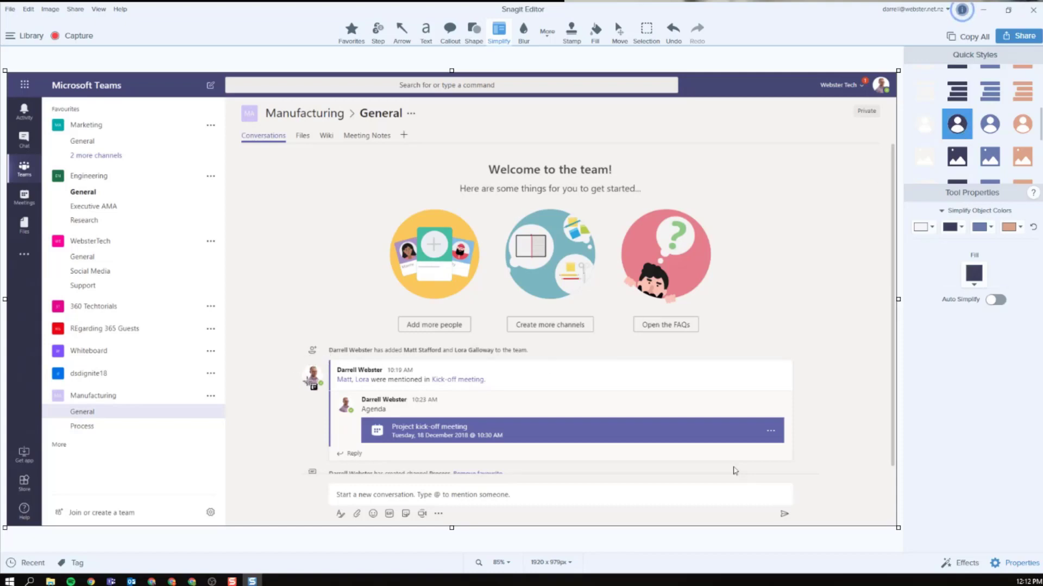
mouse_move(285, 358)
left_mouse_down()
mouse_move(320, 392)
mouse_move(312, 374)
left_mouse_up()
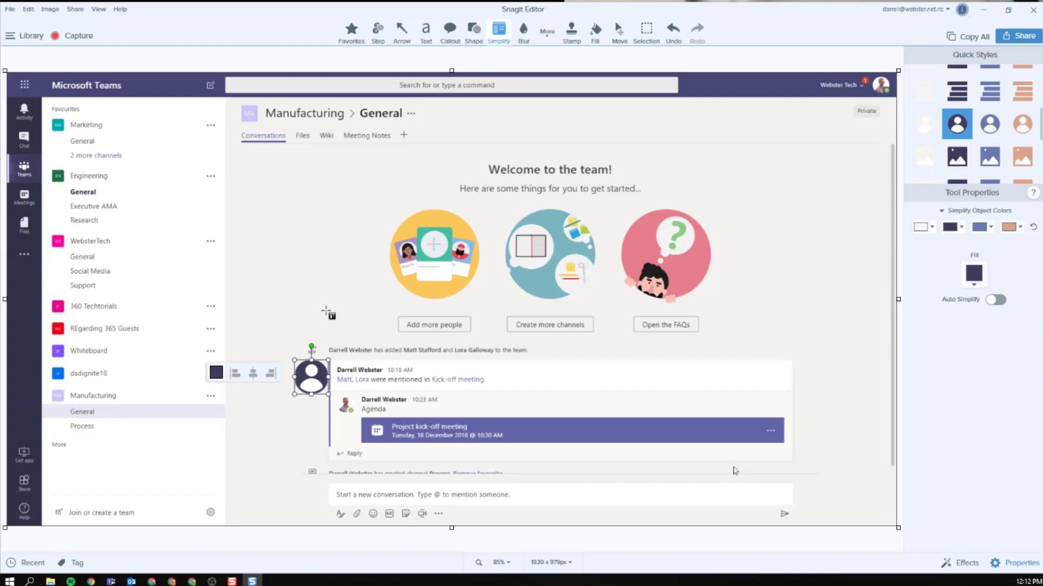
left_click(627, 157)
left_click(958, 93)
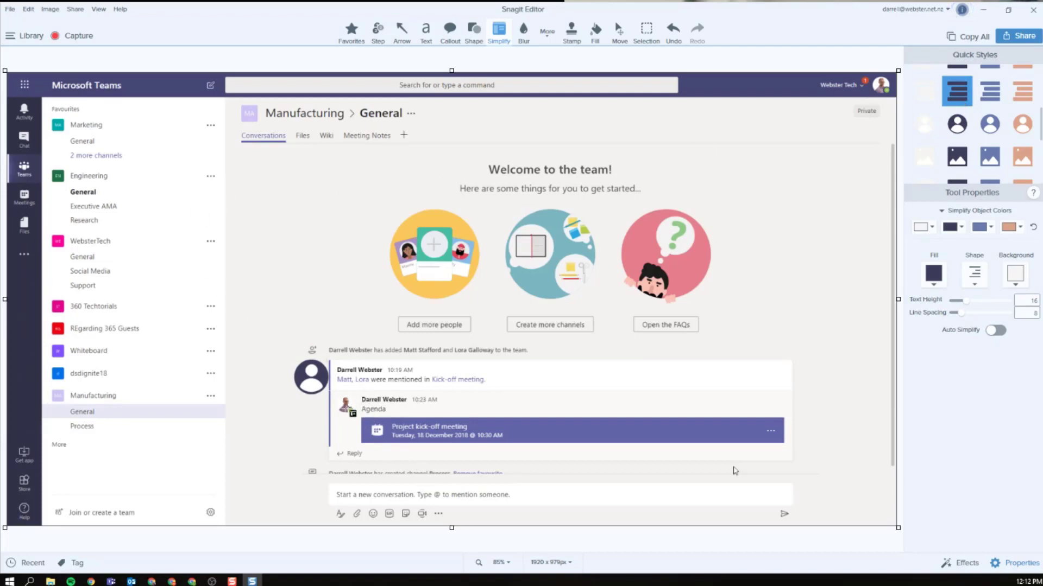
Cover the Agenda and meeting card with text-line bars widened to the card's right edge.
mouse_move(359, 405)
left_mouse_down()
mouse_move(388, 437)
mouse_move(685, 450)
left_mouse_up()
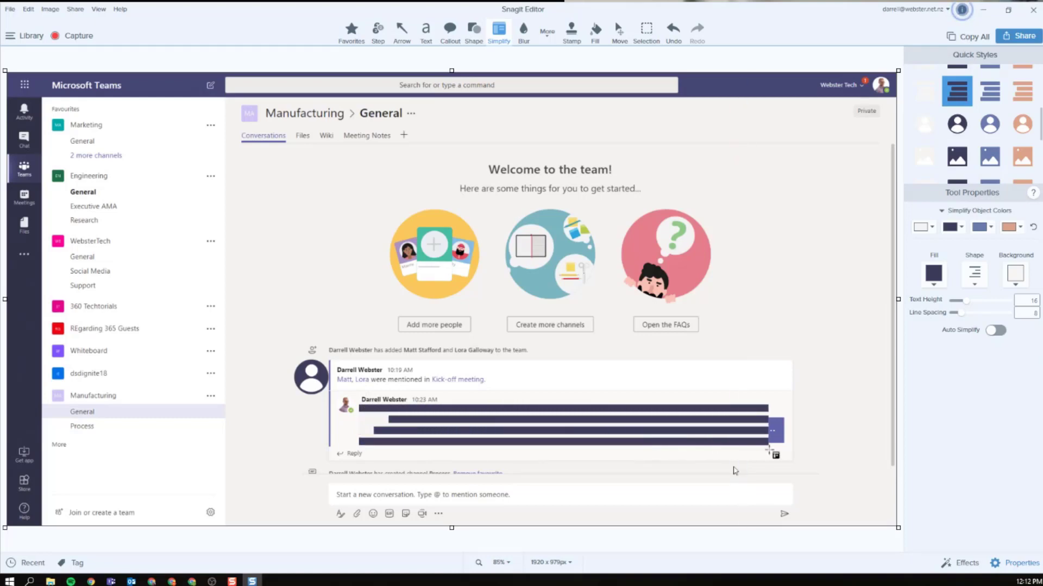
left_click_drag(769, 450, 787, 449)
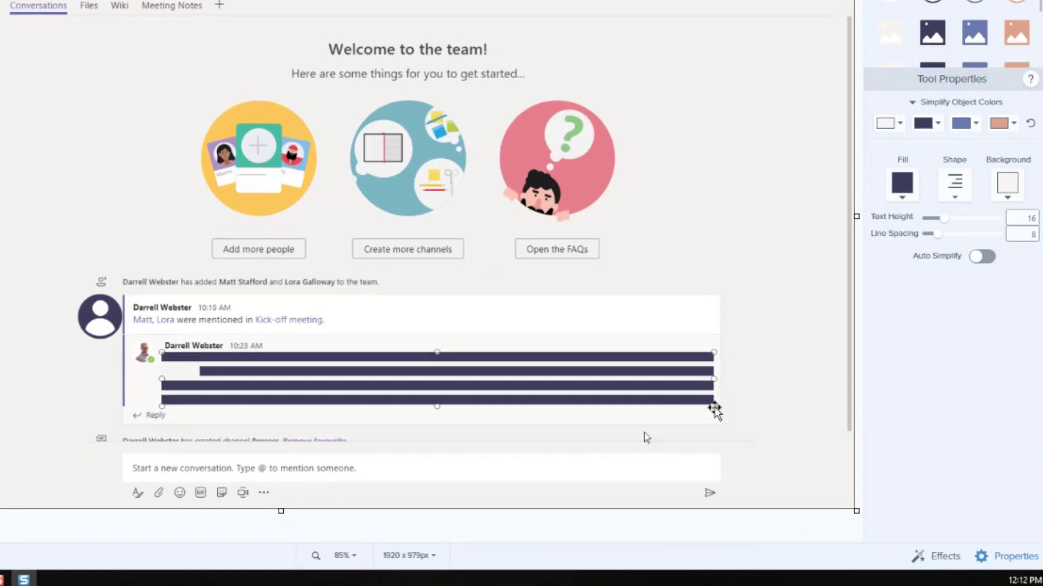
left_click(719, 393)
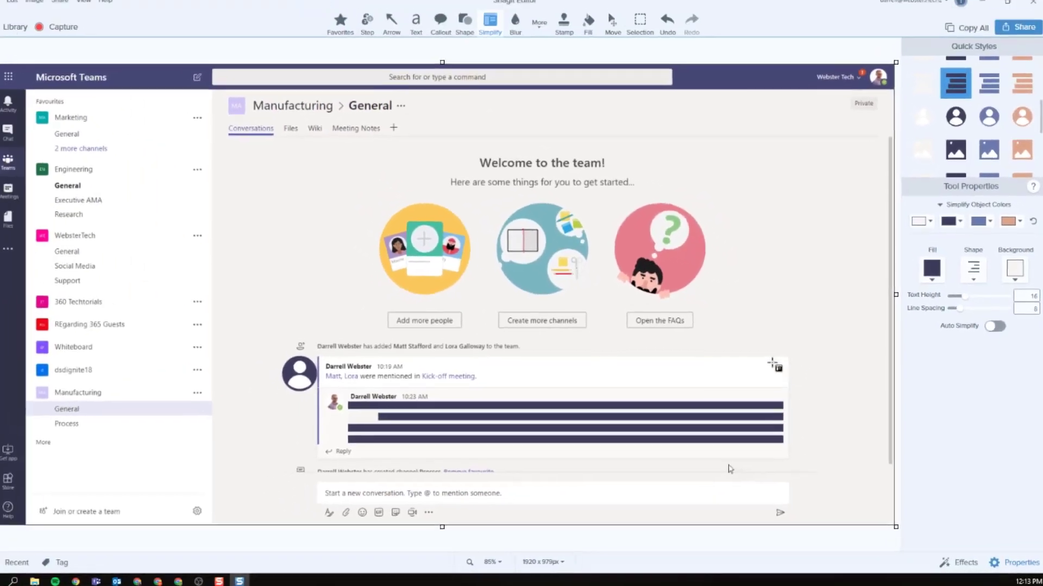
Delete the text-line bars and the avatar placeholder.
left_click(561, 363)
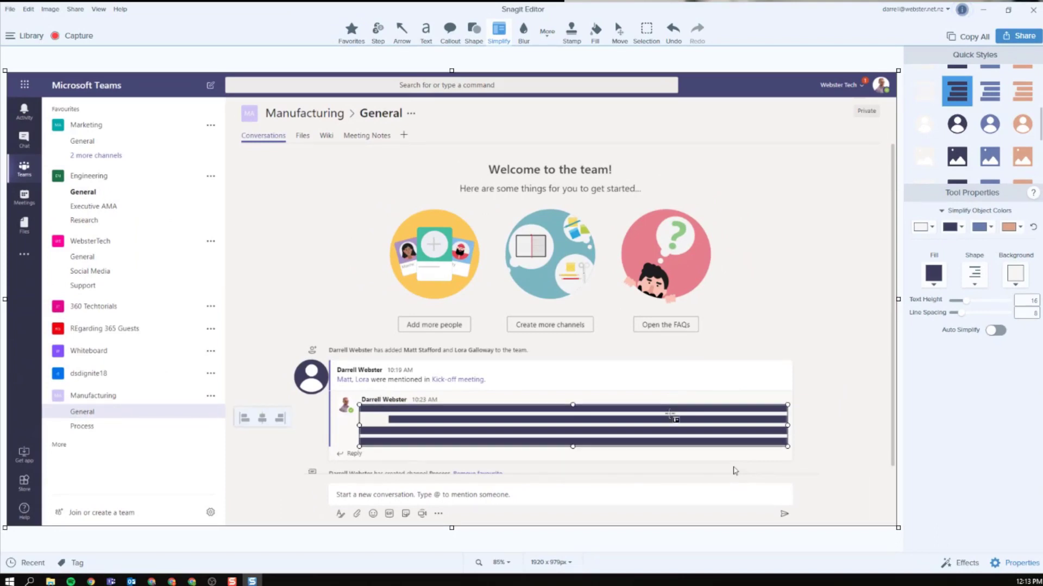
key("Delete")
left_click(316, 377)
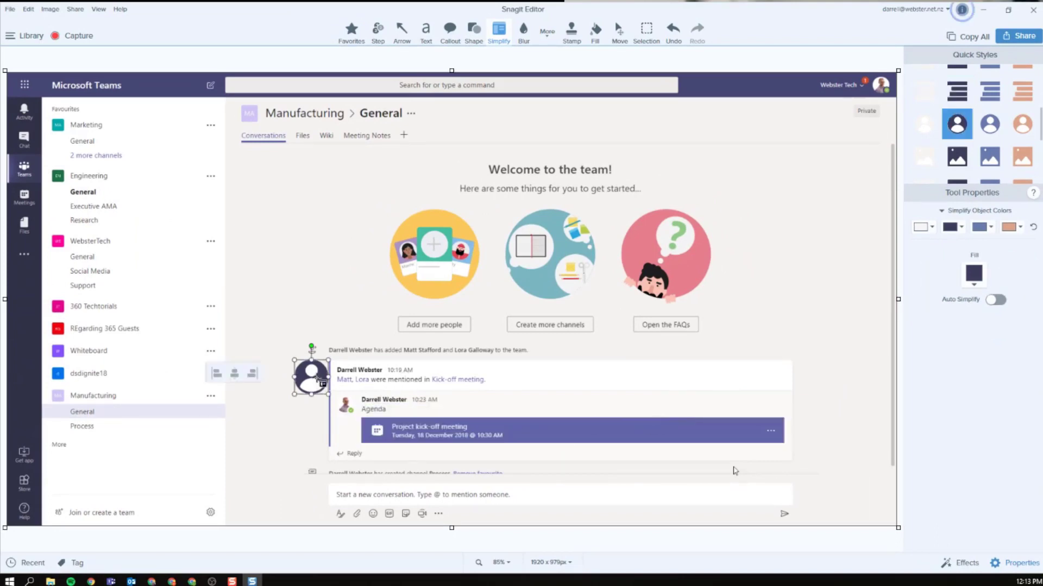
key("Delete")
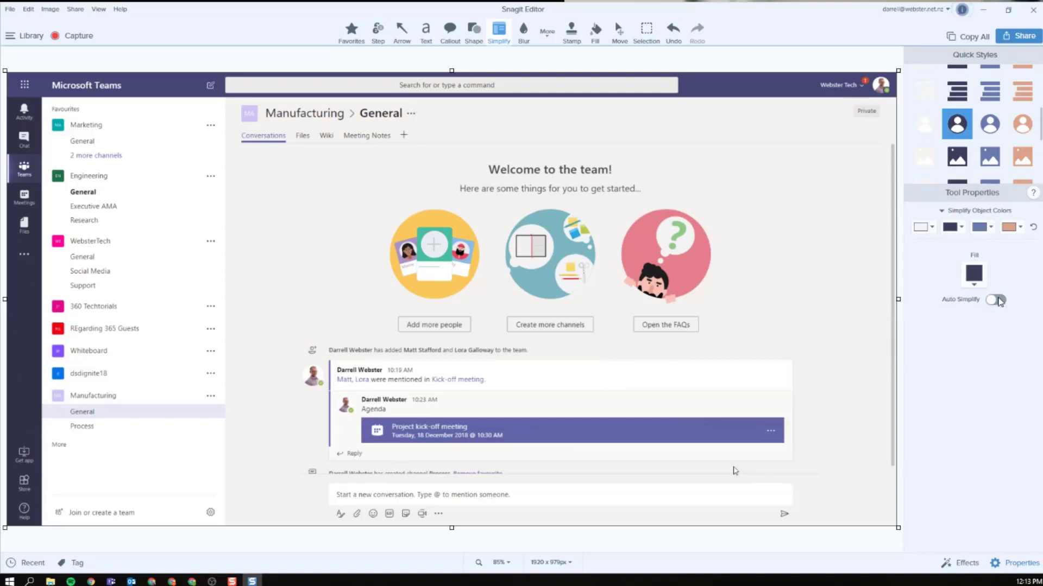
Turn on Auto Simplify and delete the shape covering the yellow circle illustration.
left_click(998, 301)
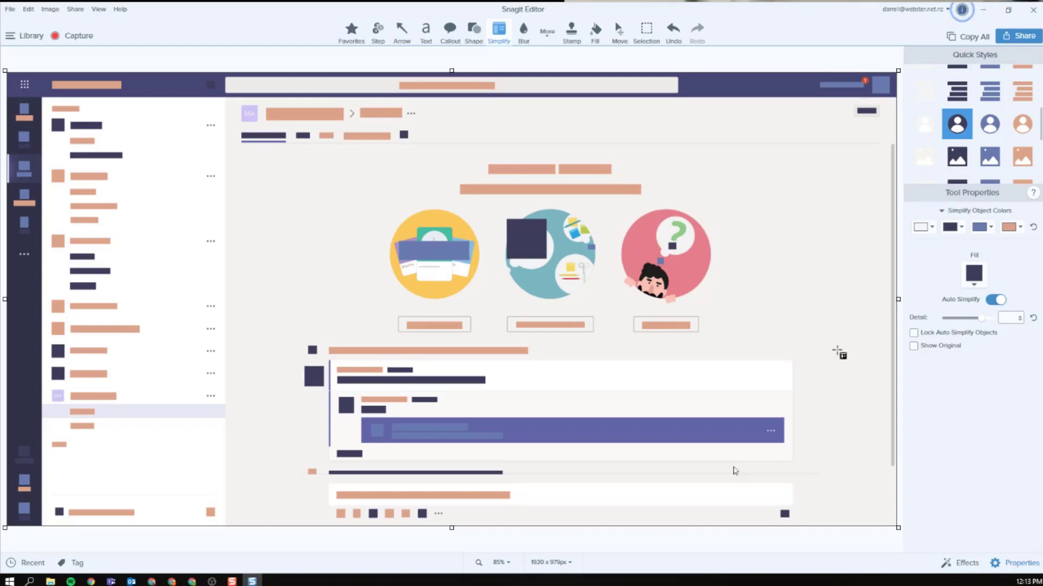
left_click(530, 245)
left_click(431, 249)
left_click(429, 253)
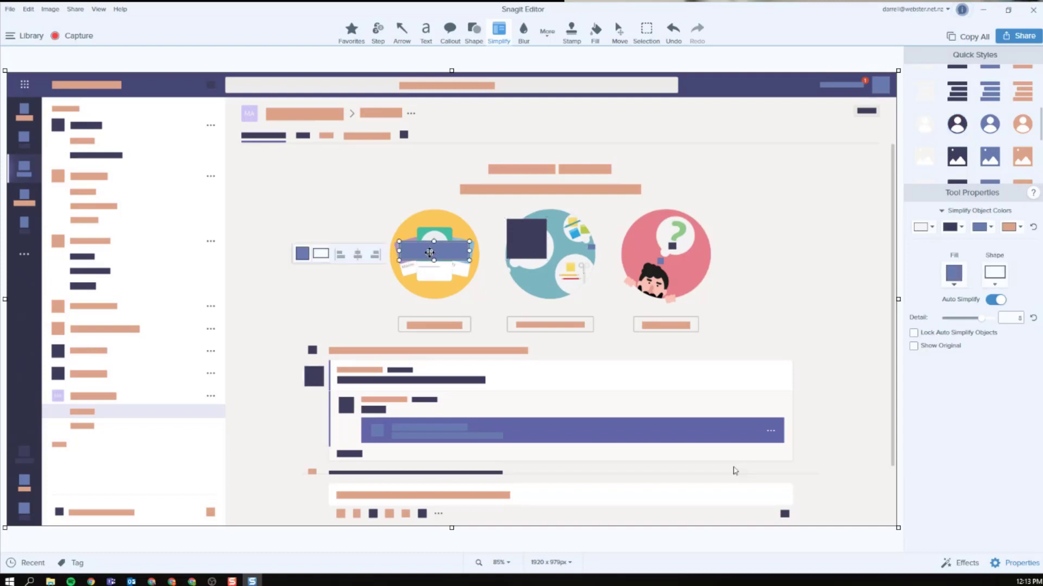
key("Delete")
Delete the dark square over the middle illustration, revealing the book image.
left_click(523, 246)
left_click(524, 246)
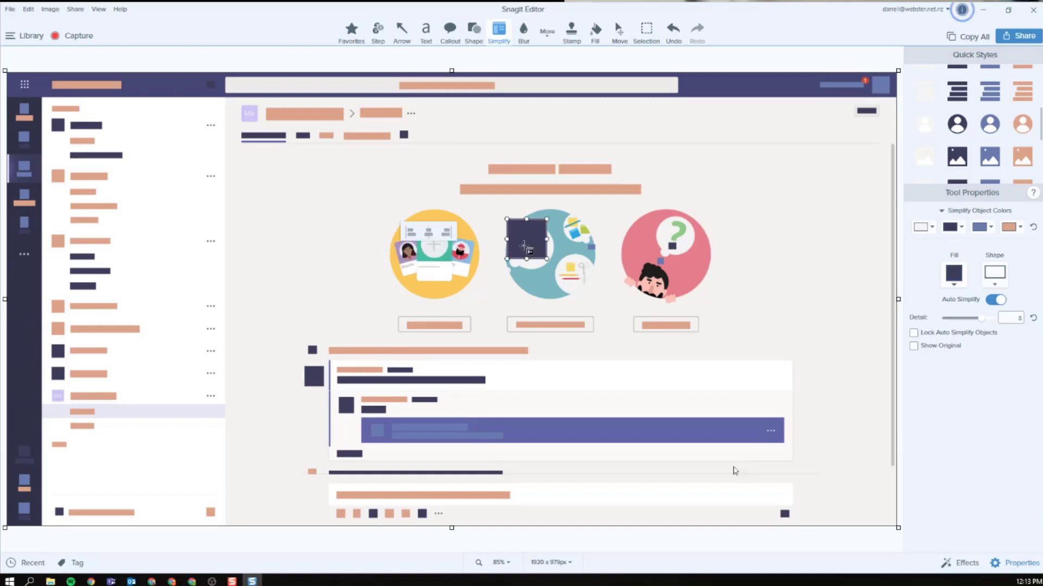
key("Delete")
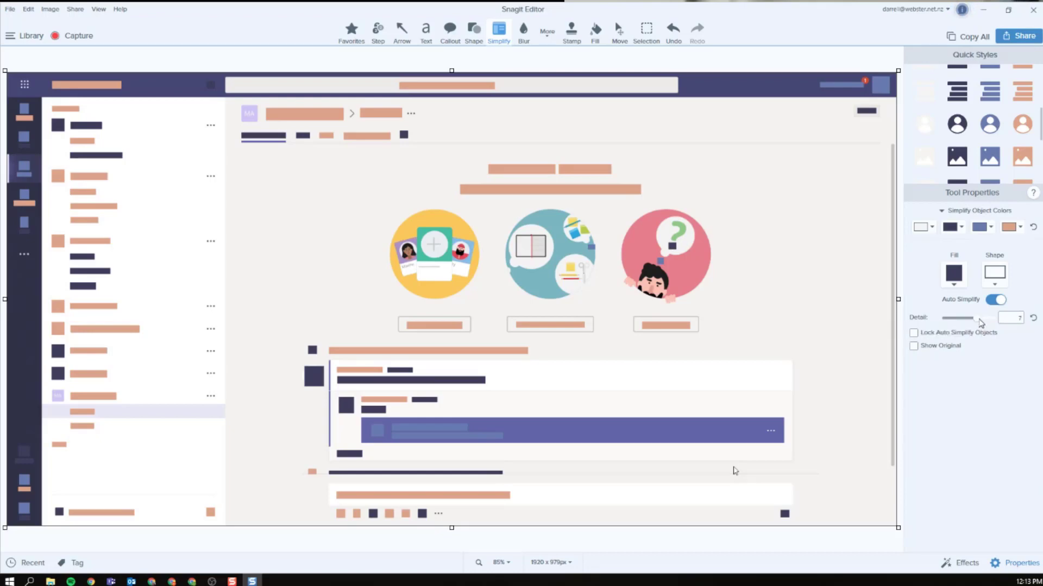
Lower the Auto Simplify detail to 6 and delete the dark rectangle over the pink illustration.
left_click_drag(982, 317, 979, 322)
left_click(972, 319)
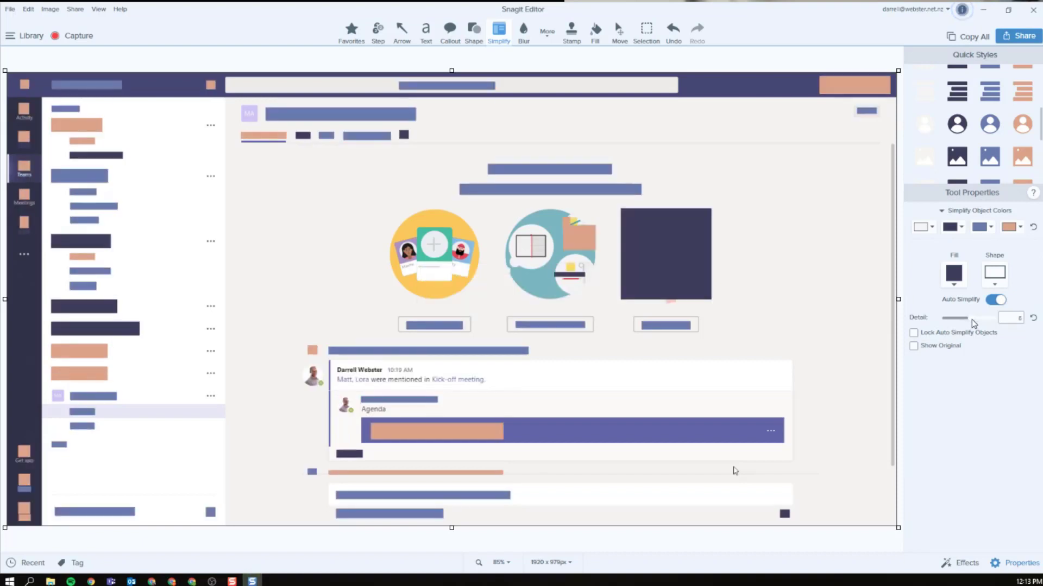
left_click_drag(972, 319, 969, 319)
left_click(645, 286)
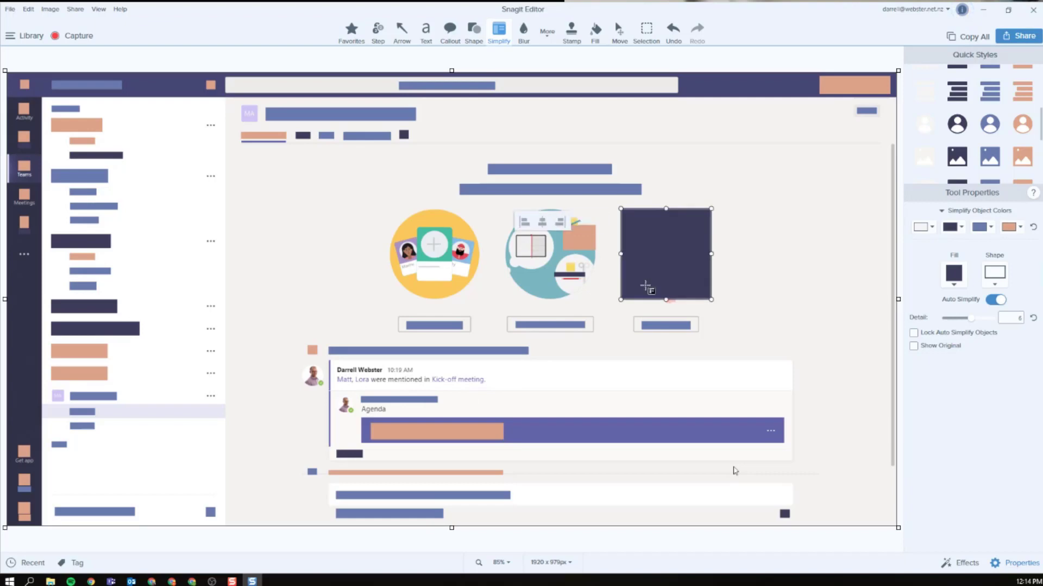
key("Delete")
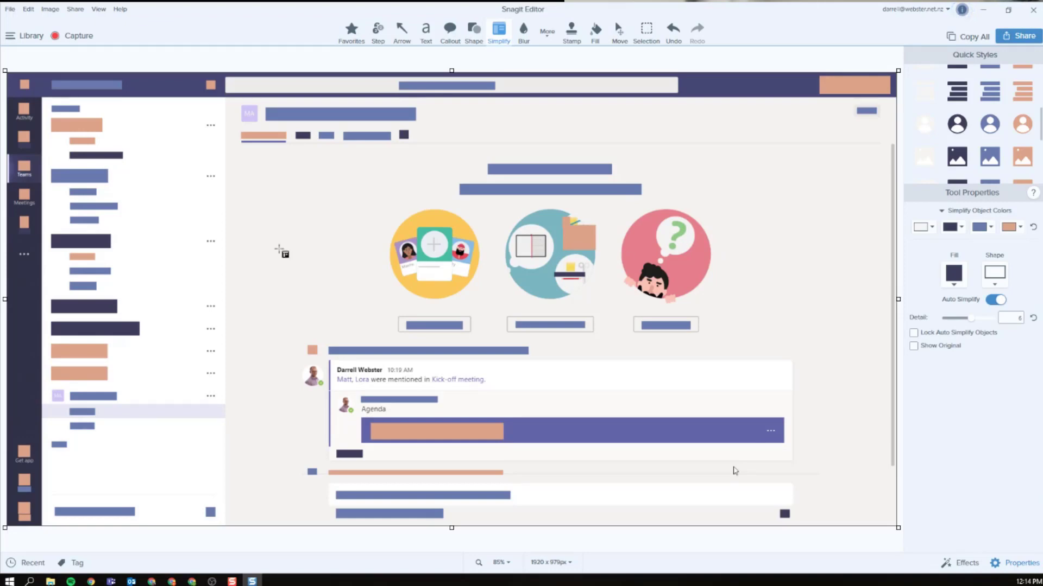
Delete the bar over the Engineering channel name and cover its icon with an image placeholder.
left_click(13, 114)
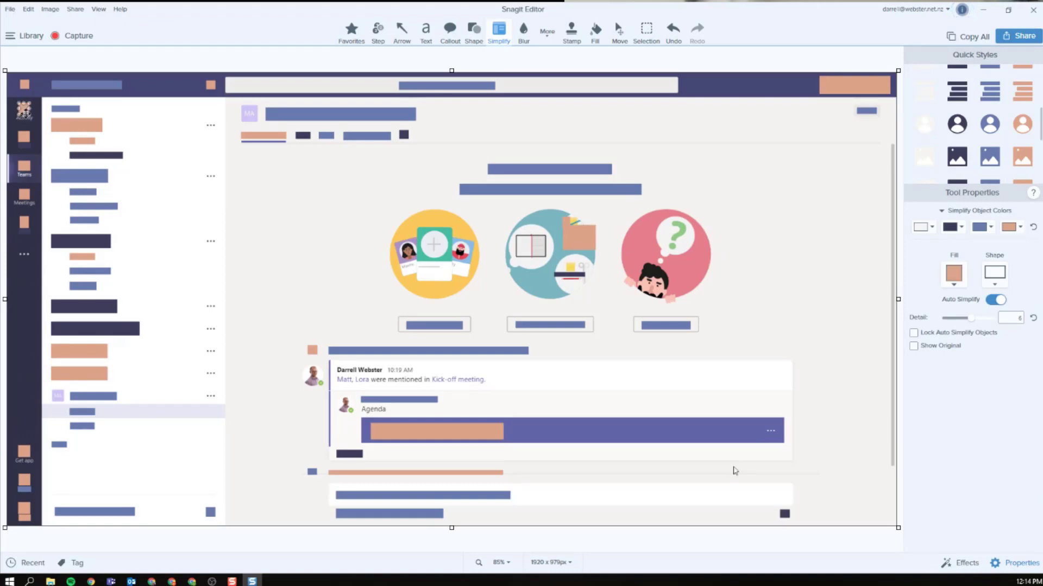
left_click(66, 181)
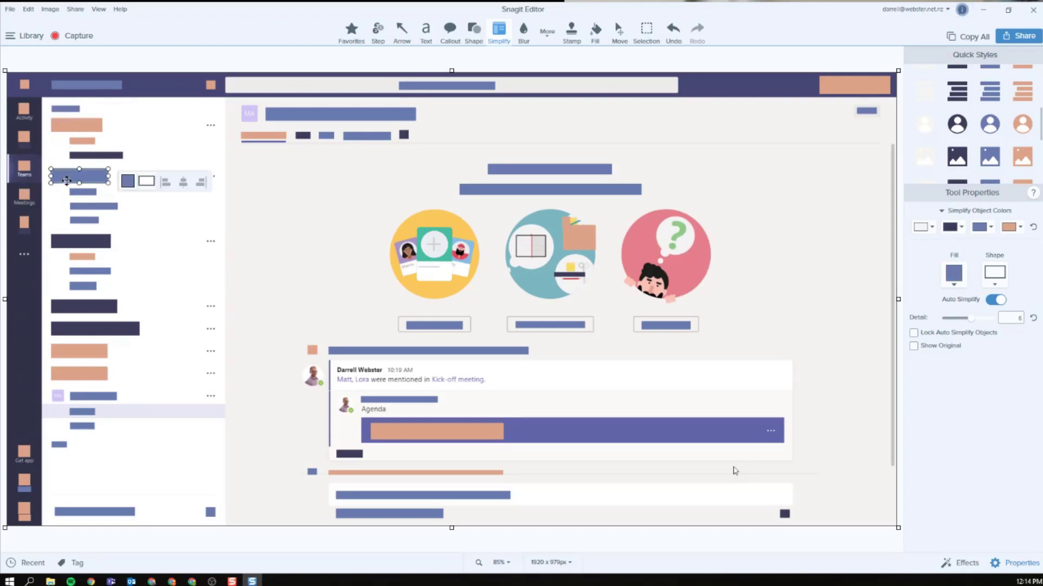
left_click(67, 182)
key("Delete")
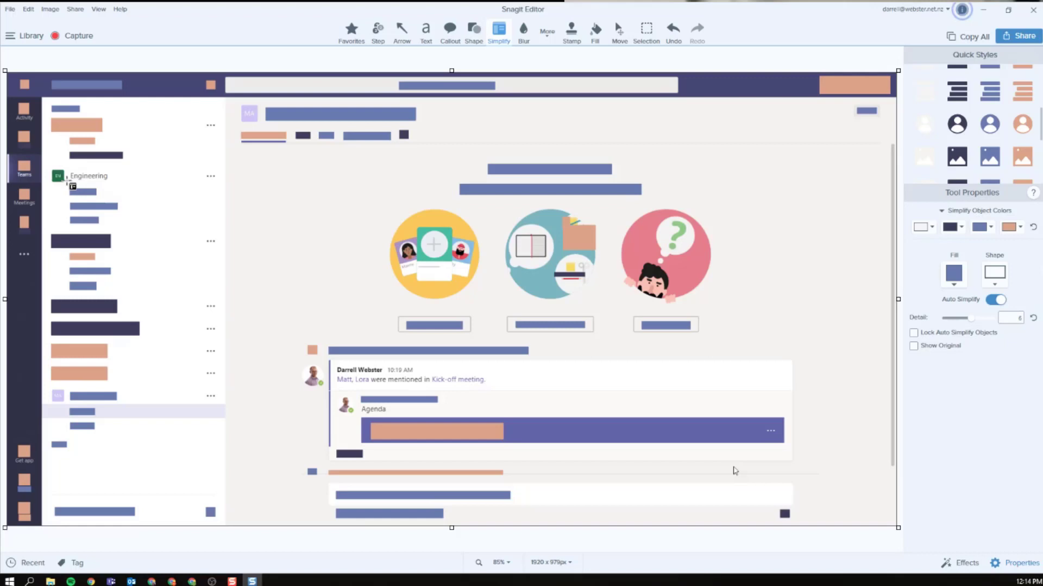
left_click(991, 163)
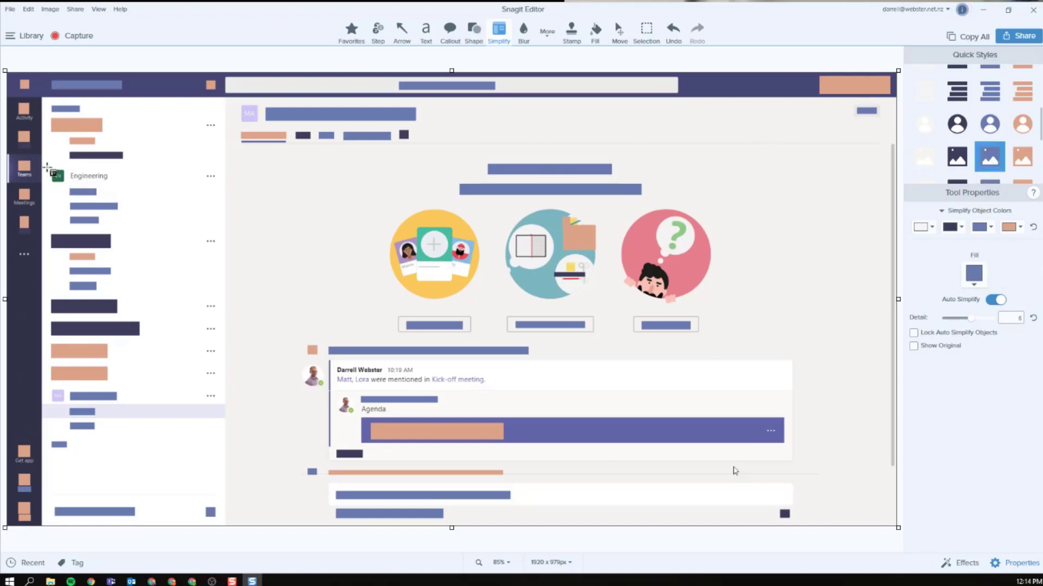
left_click_drag(48, 168, 69, 191)
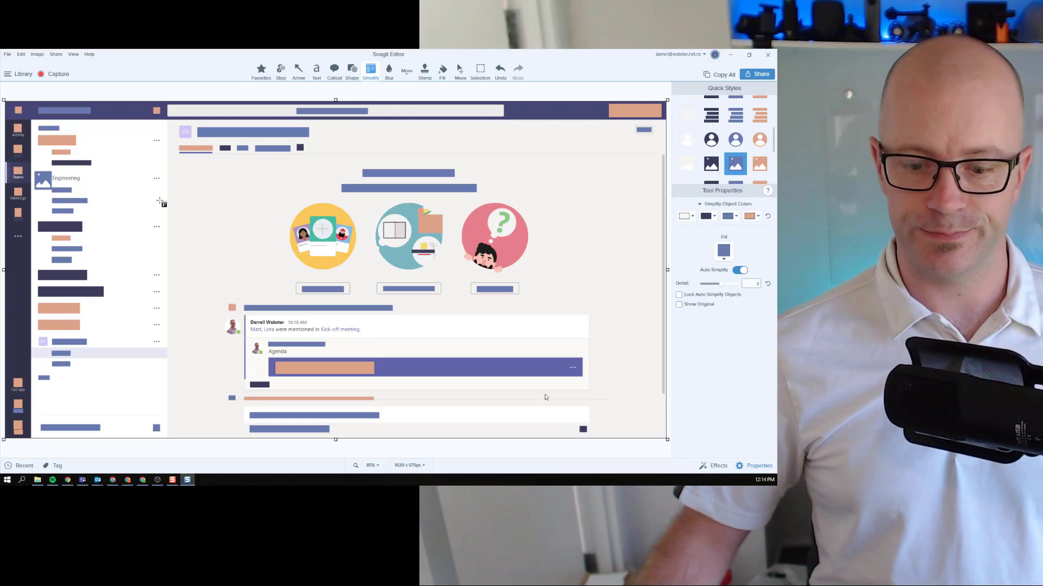
Deselect the sidebar bar and switch Auto Simplify off, keeping only the Engineering image placeholder.
left_click(60, 226)
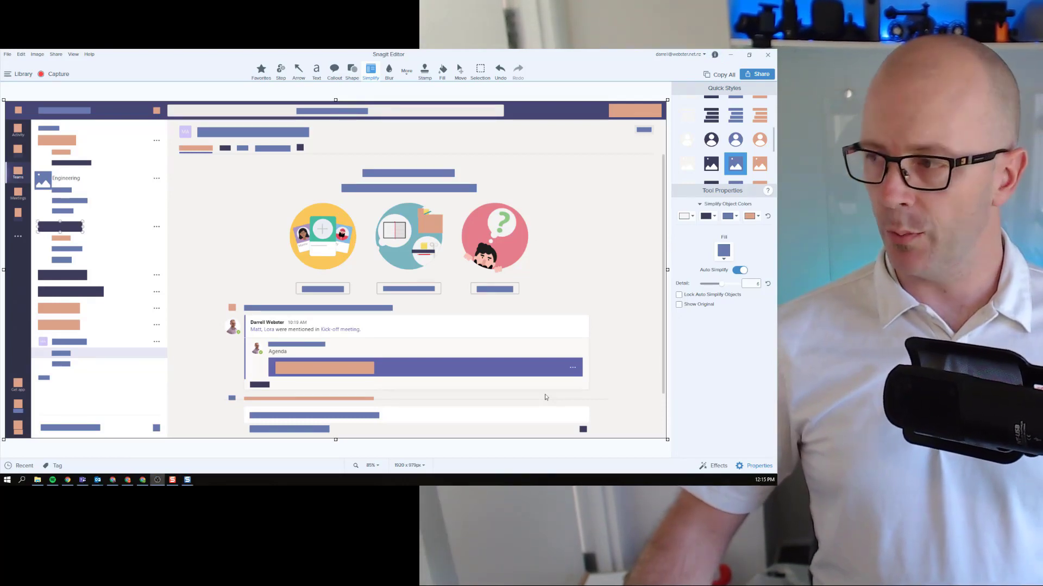
key("Escape")
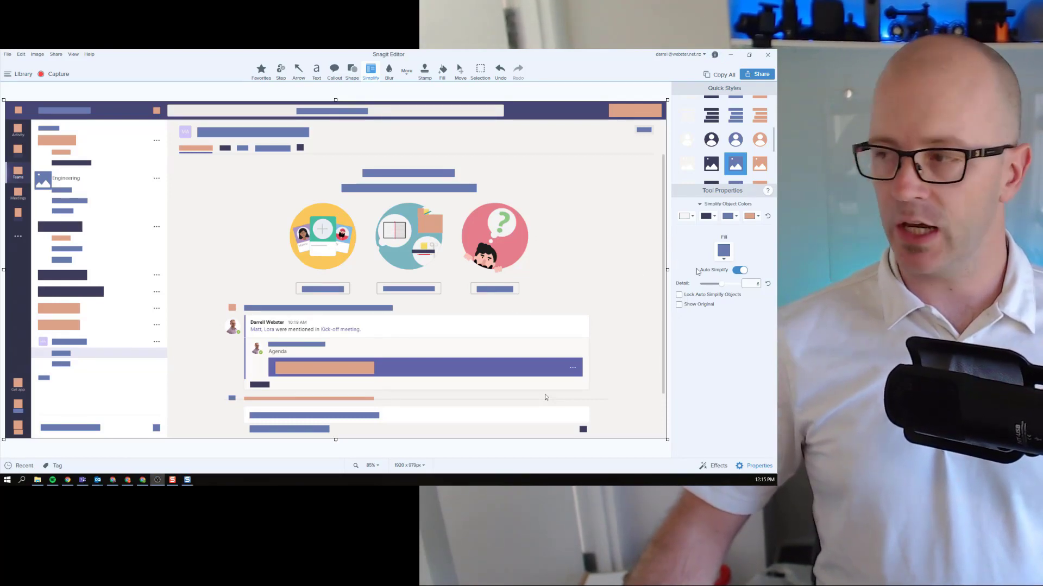
left_click(739, 270)
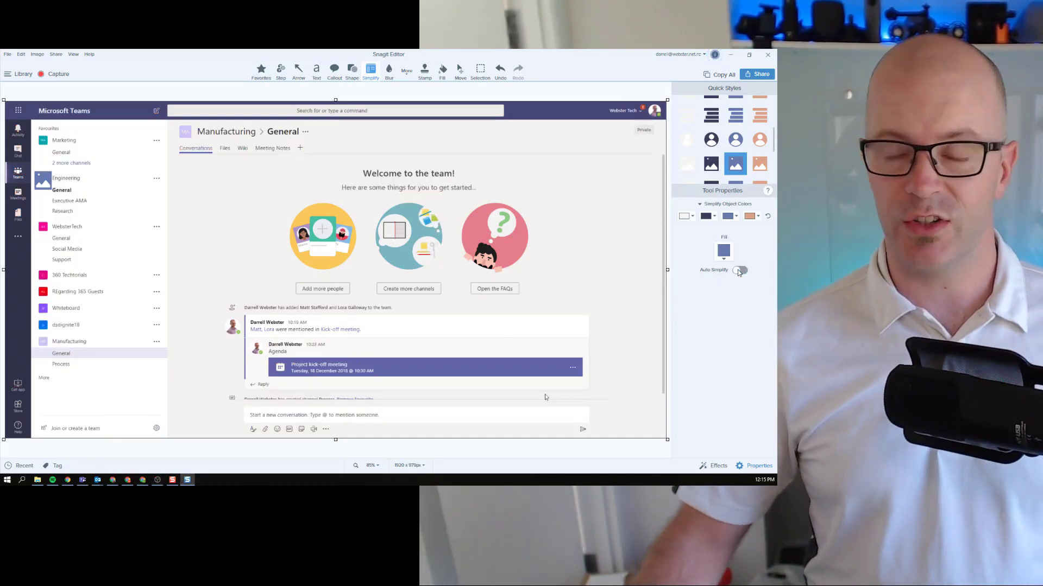
Blur the first message's mention line, then change that blur to pixelate at intensity 50.
left_click(389, 72)
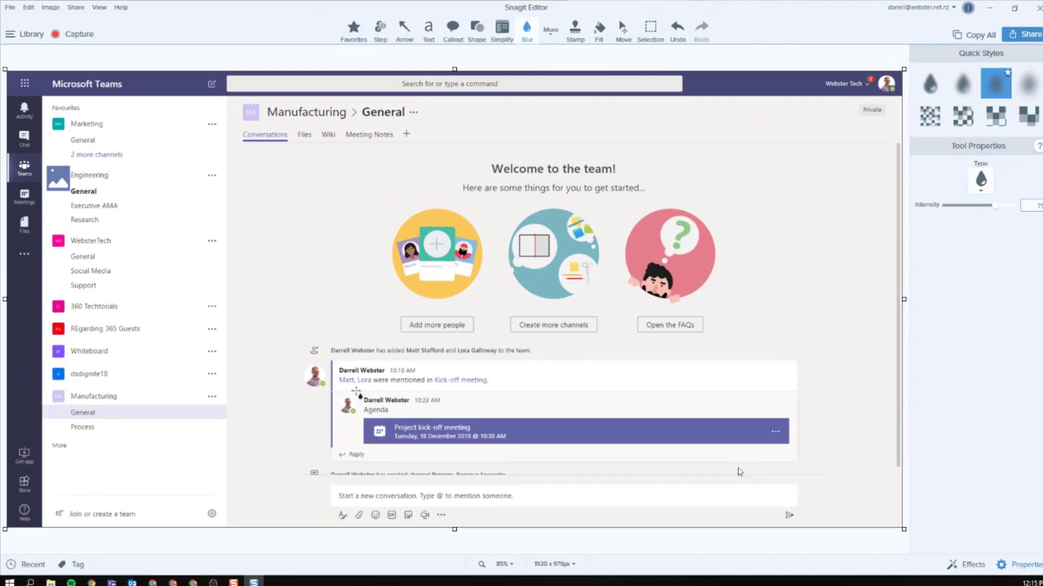
left_click_drag(340, 380, 490, 389)
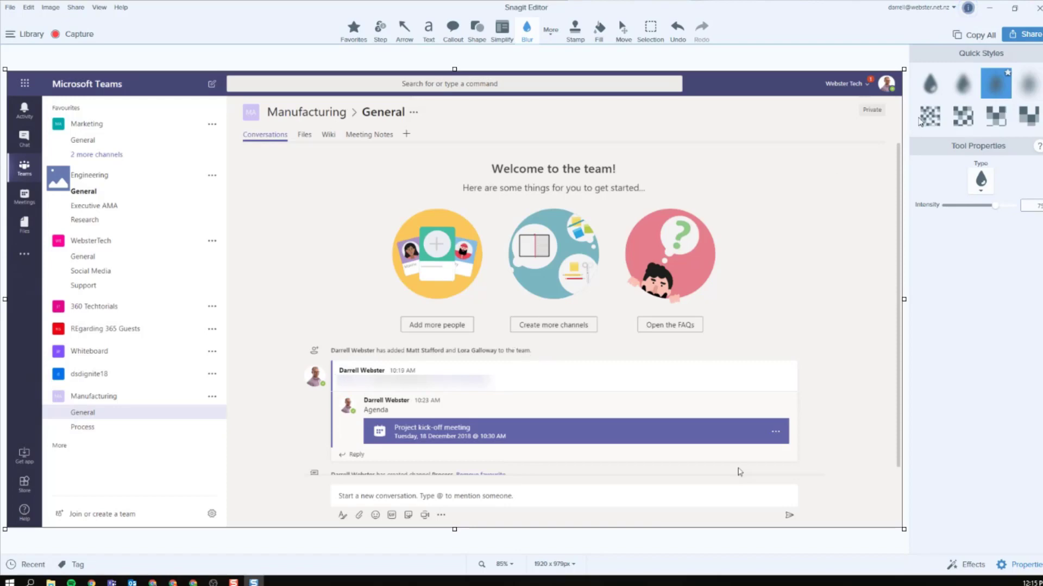
left_click(929, 86)
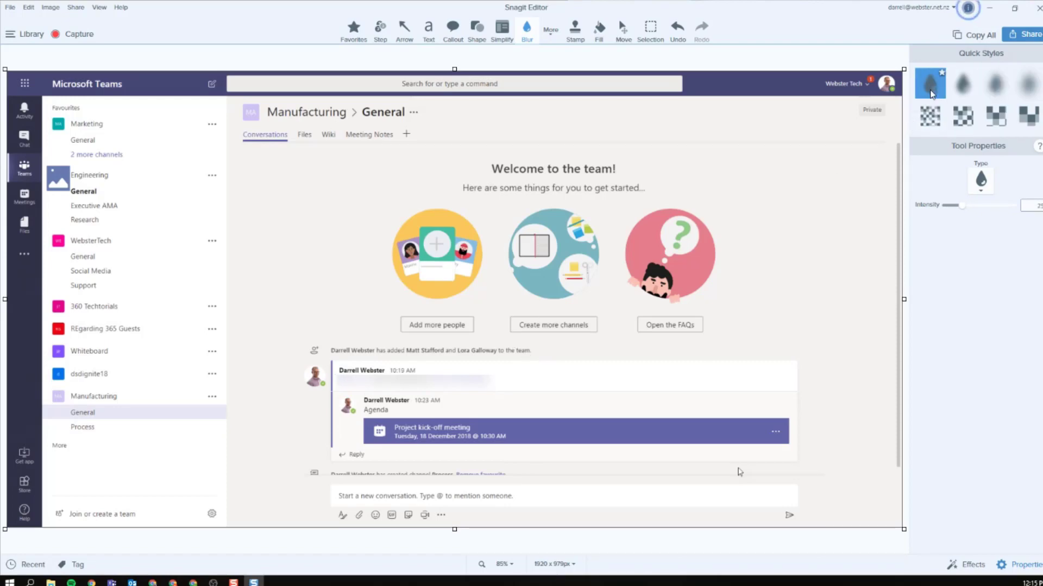
left_click(933, 118)
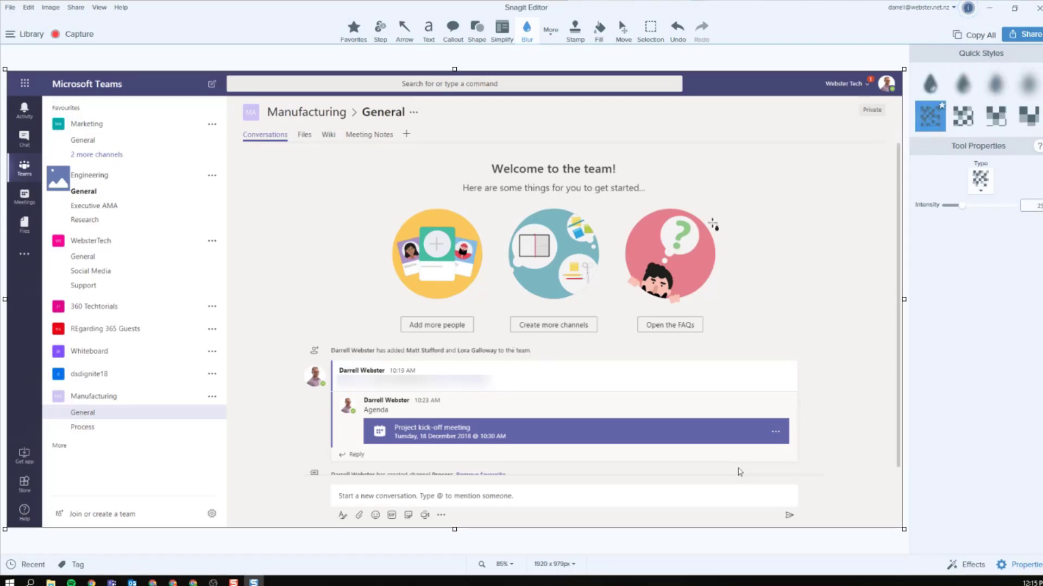
left_click(458, 387)
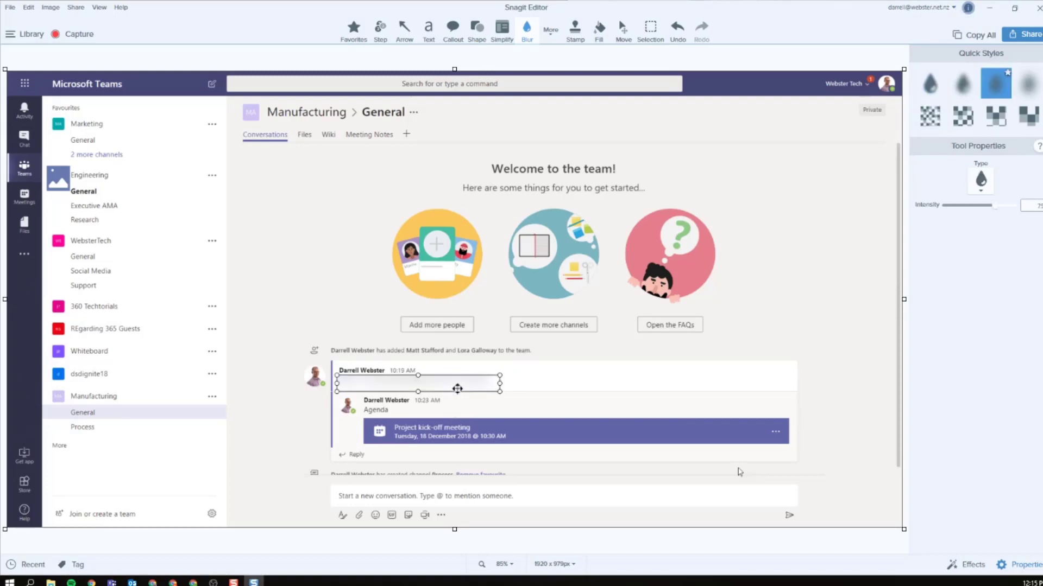
left_click(929, 122)
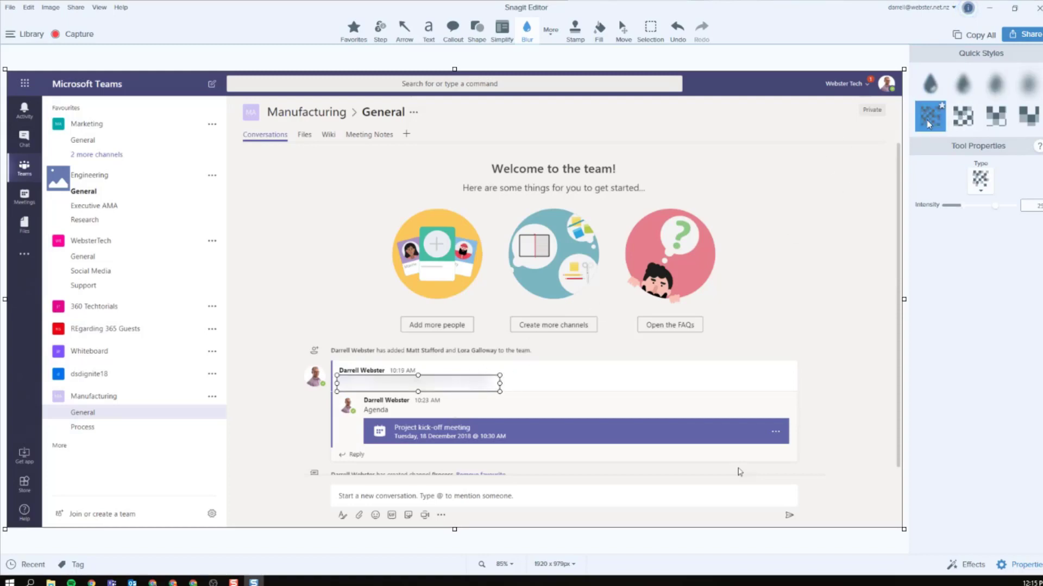
left_click(963, 116)
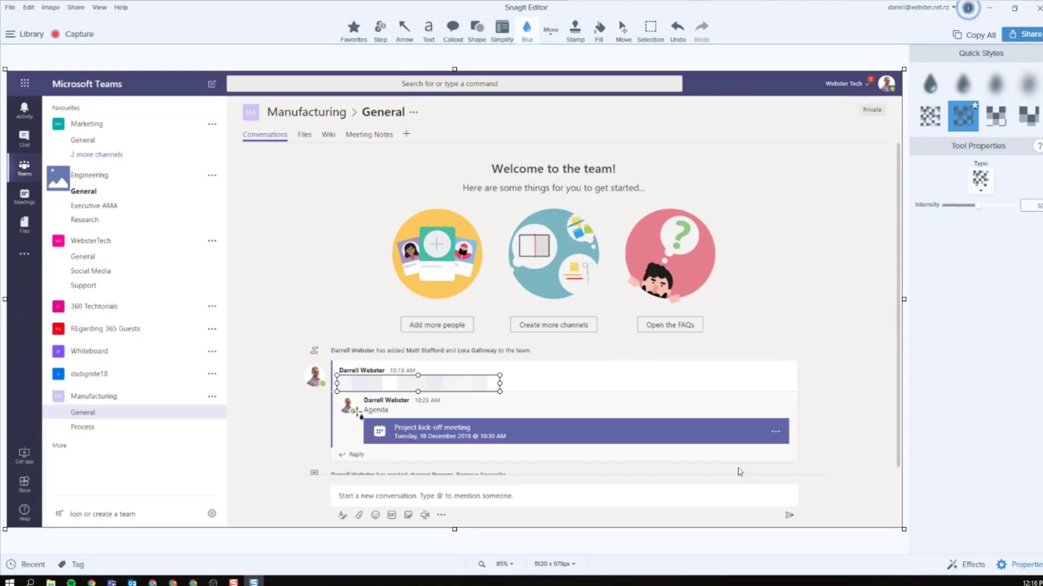
Pixelate the Agenda reply and the Project kick-off meeting card below it.
left_click_drag(356, 411, 795, 456)
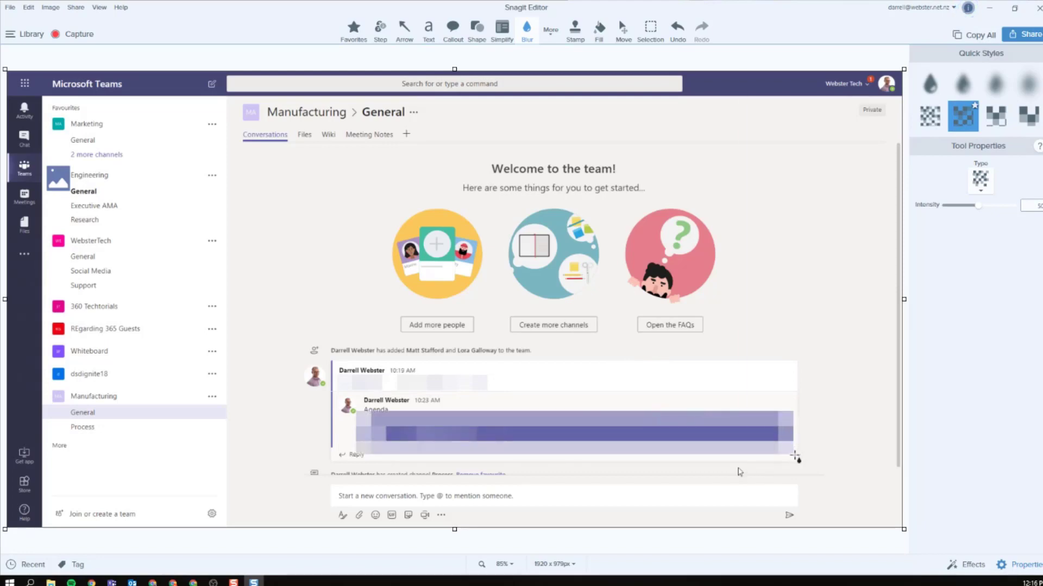